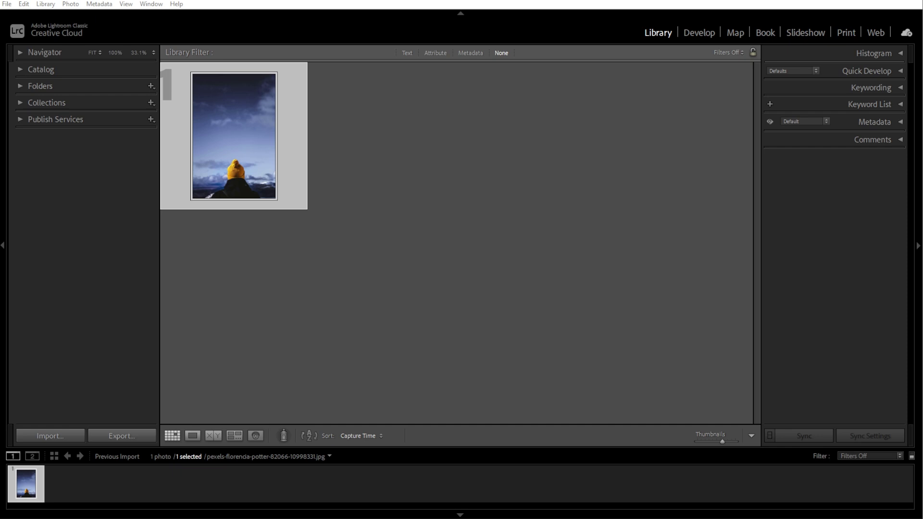
In Develop, turn on Soft Proofing and expand its panel to show the Adobe RGB (1998) profile.
left_click(693, 38)
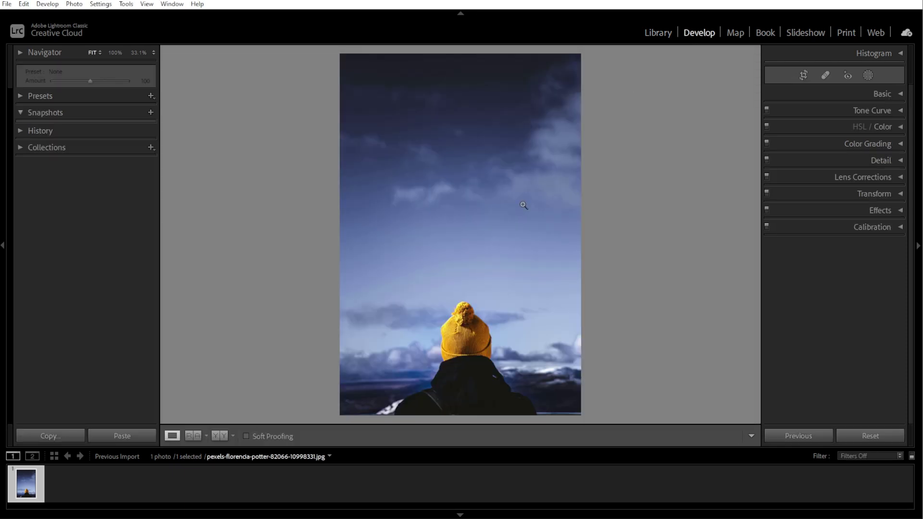
left_click(246, 436)
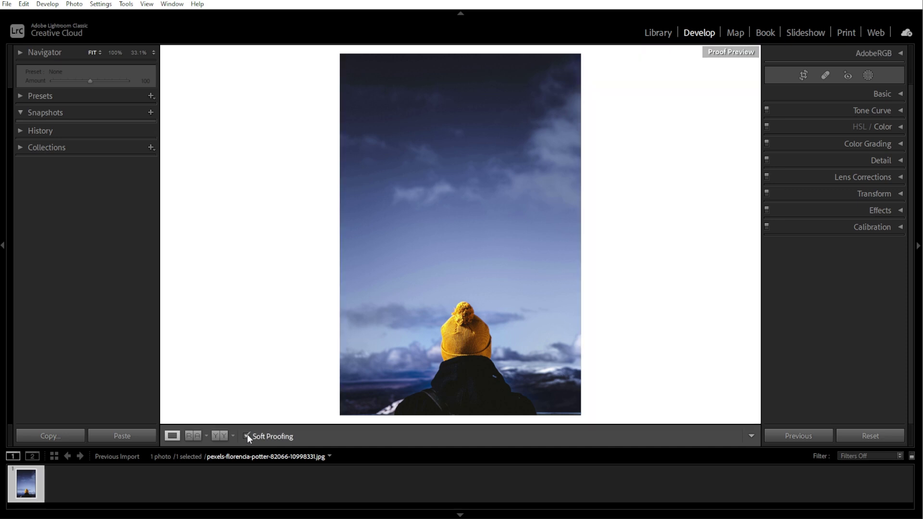
key("t")
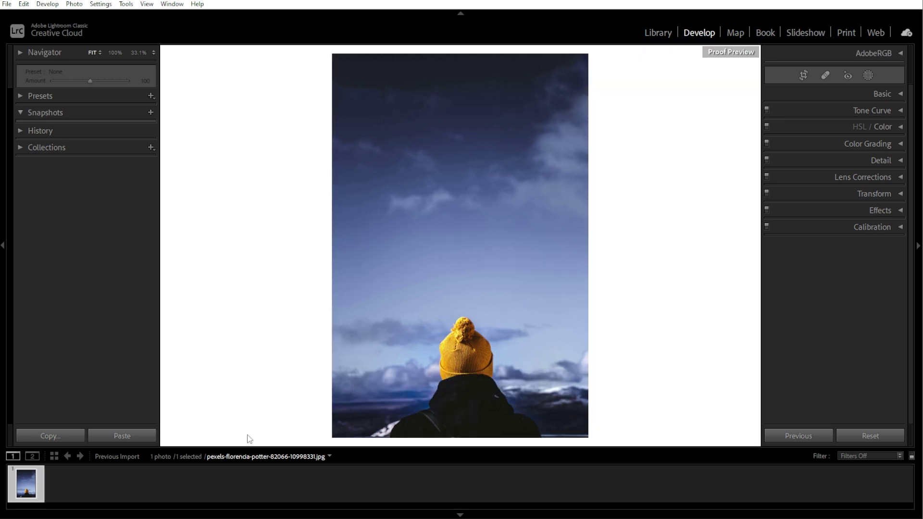
key("t")
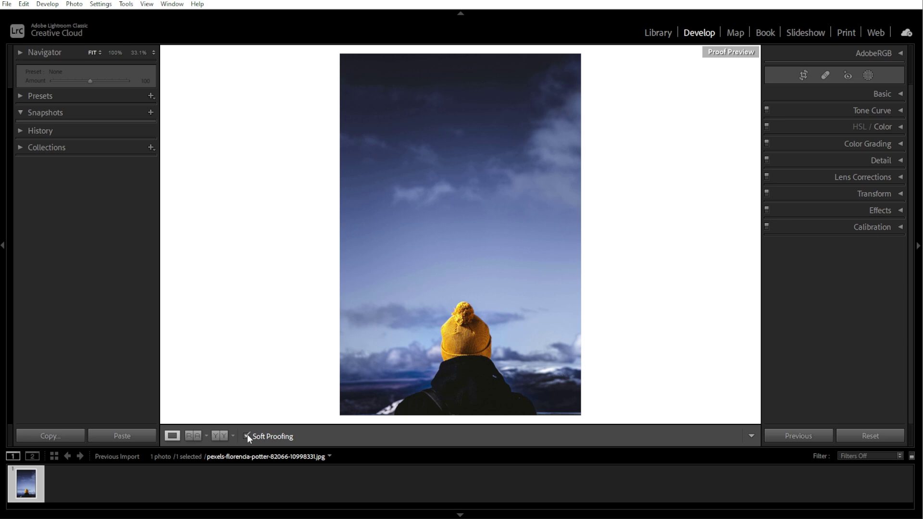
key("s")
key("s")
left_click(900, 51)
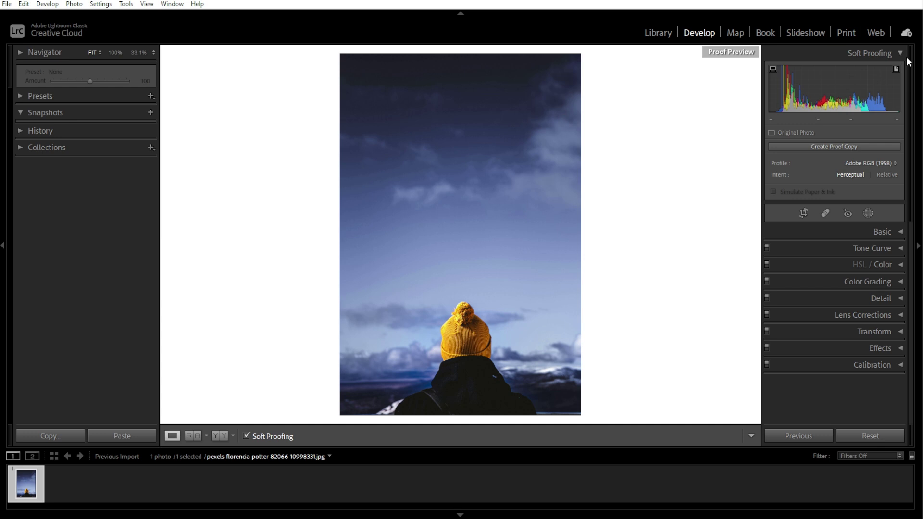
left_click(893, 164)
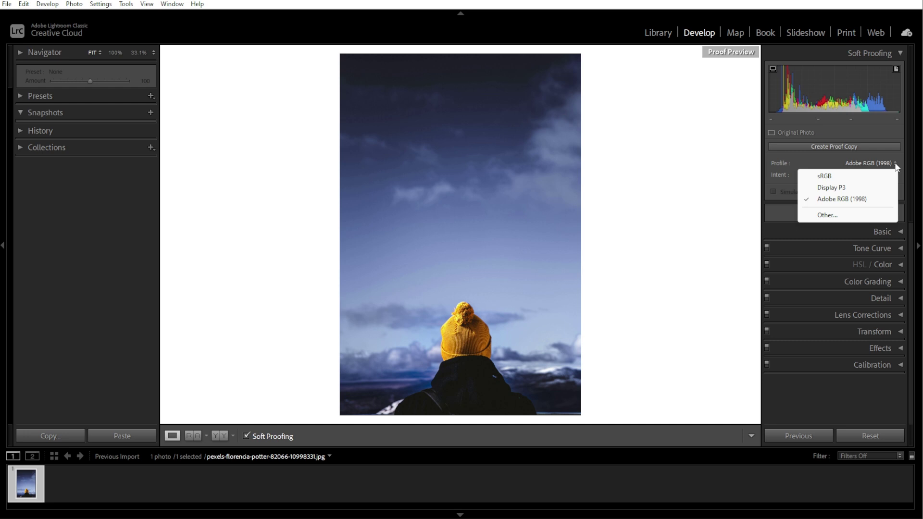
left_click(901, 163)
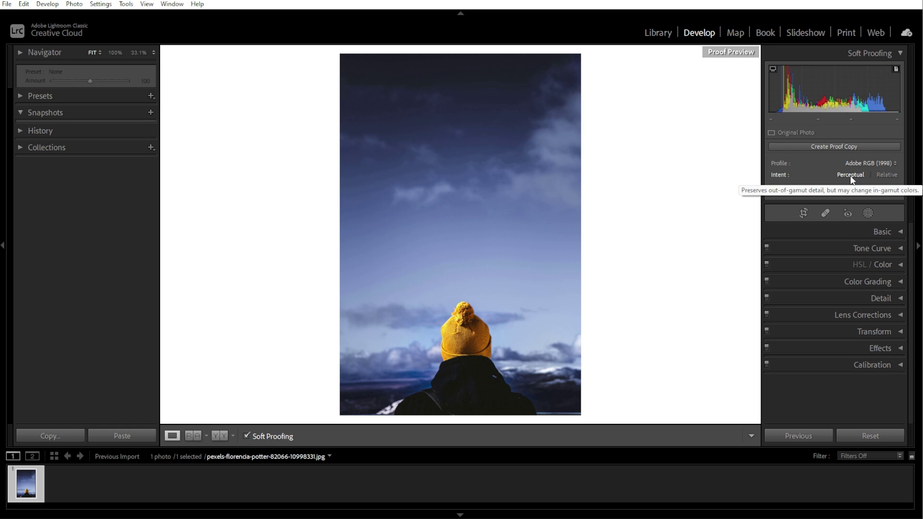
left_click(890, 176)
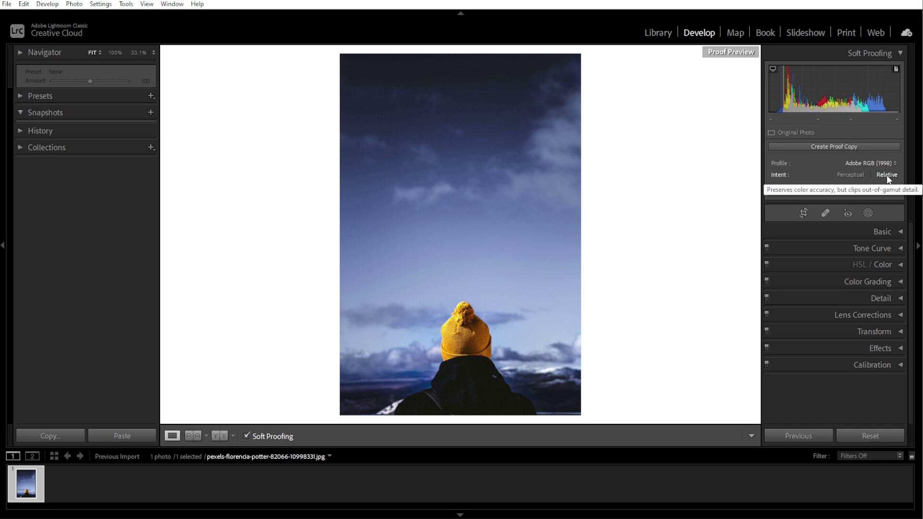
left_click(853, 175)
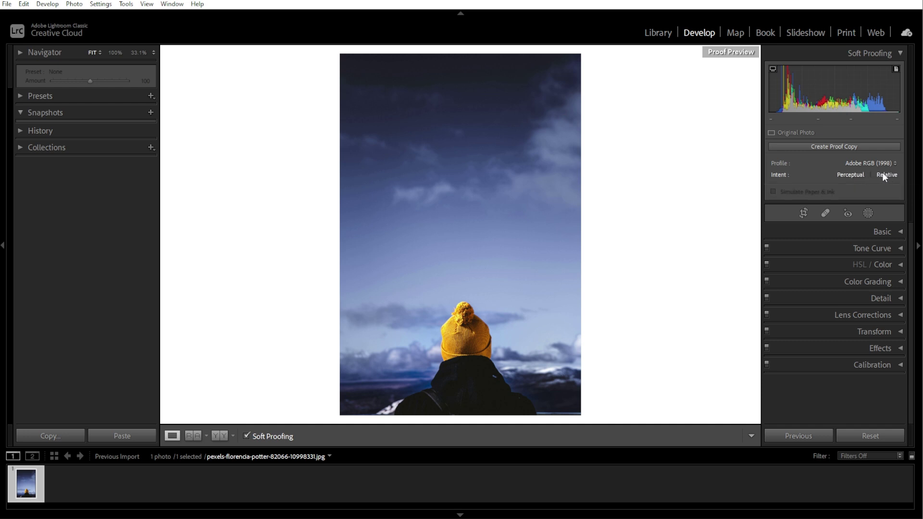
left_click(882, 175)
left_click(859, 176)
Proof with Relative intent, show the monitor gamut warning, and zoom in on the hat and clouds.
left_click(883, 176)
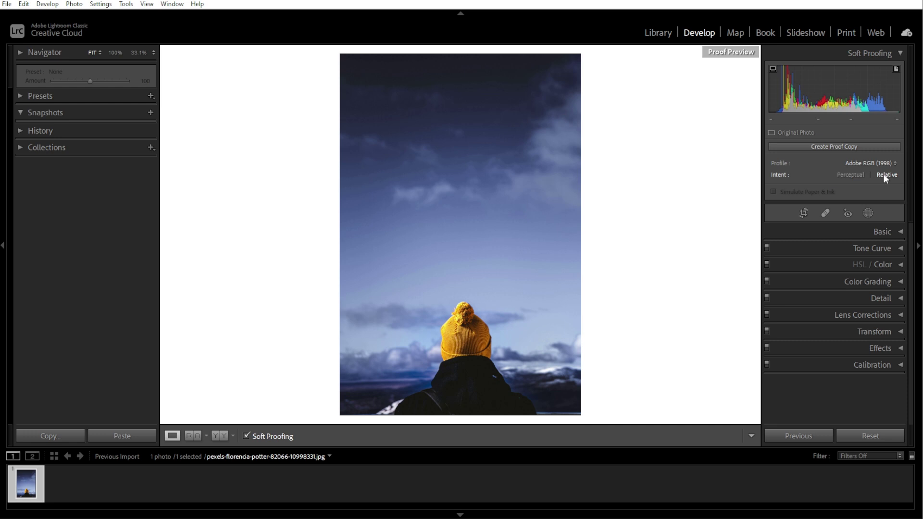
left_click(773, 70)
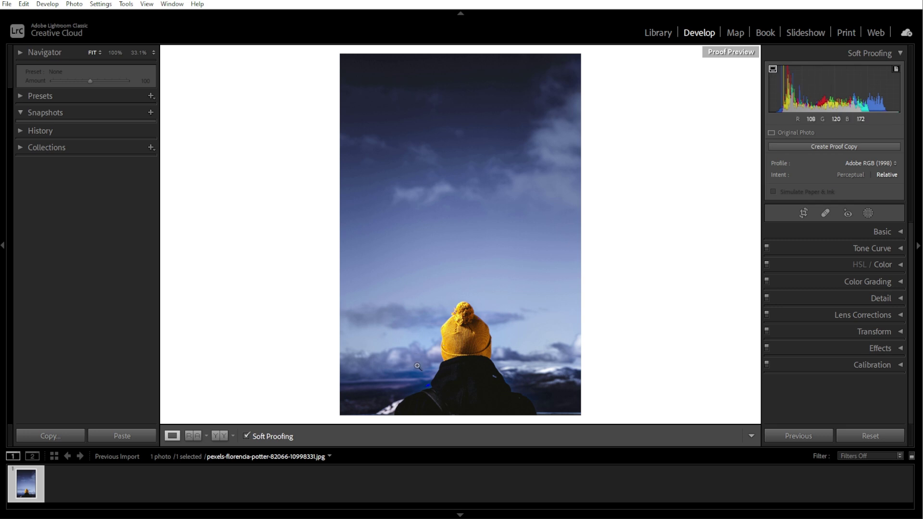
left_click(448, 345)
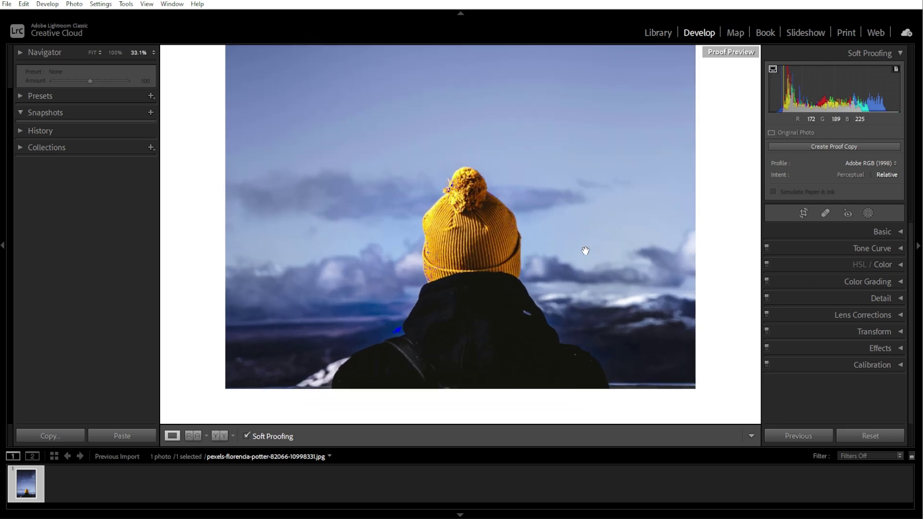
left_click(855, 173)
left_click(886, 175)
Lower Saturation to −5 in the Basic panel.
left_click(888, 235)
scroll(909, 291, "down", 3)
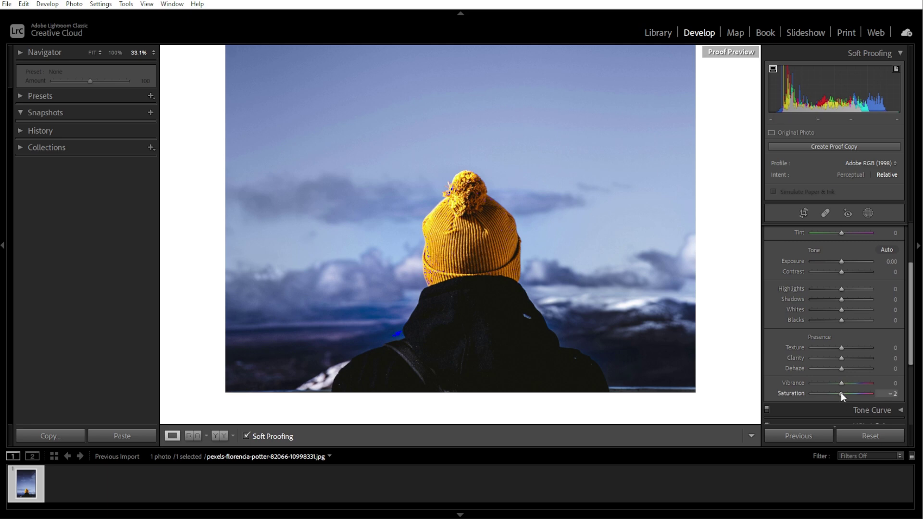
mouse_move(841, 392)
left_mouse_down()
mouse_move(830, 393)
mouse_move(841, 391)
left_mouse_up()
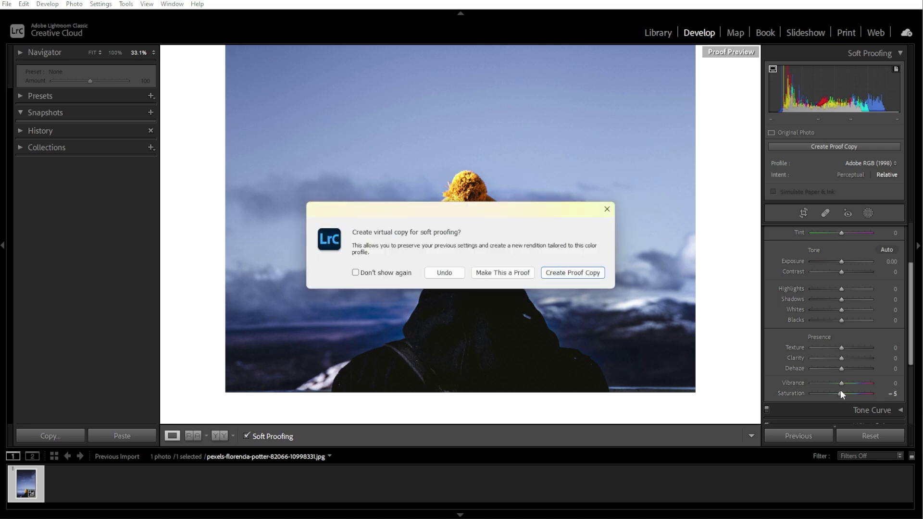
Create the AdobeRGB Relative proof copy and set its Saturation to −7 and Exposure to +0.09.
left_click(558, 273)
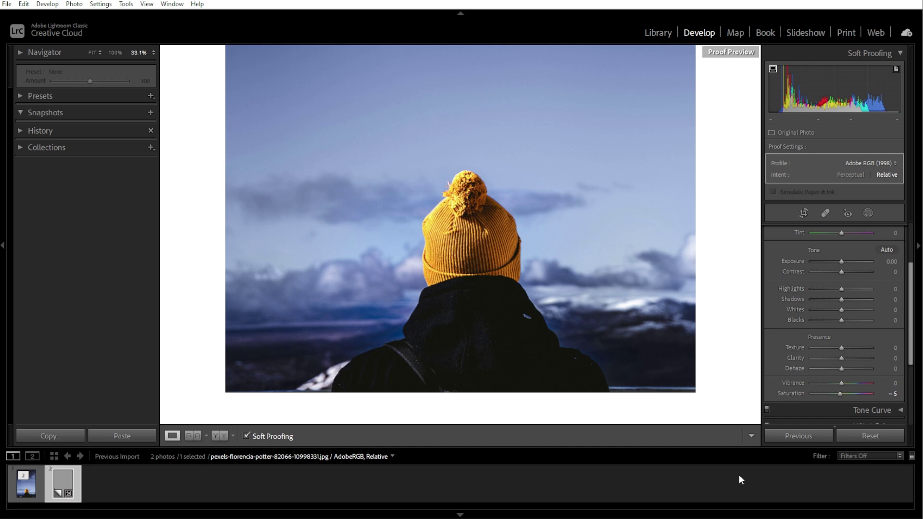
mouse_move(841, 393)
left_mouse_down()
mouse_move(832, 394)
mouse_move(850, 391)
mouse_move(840, 394)
left_mouse_up()
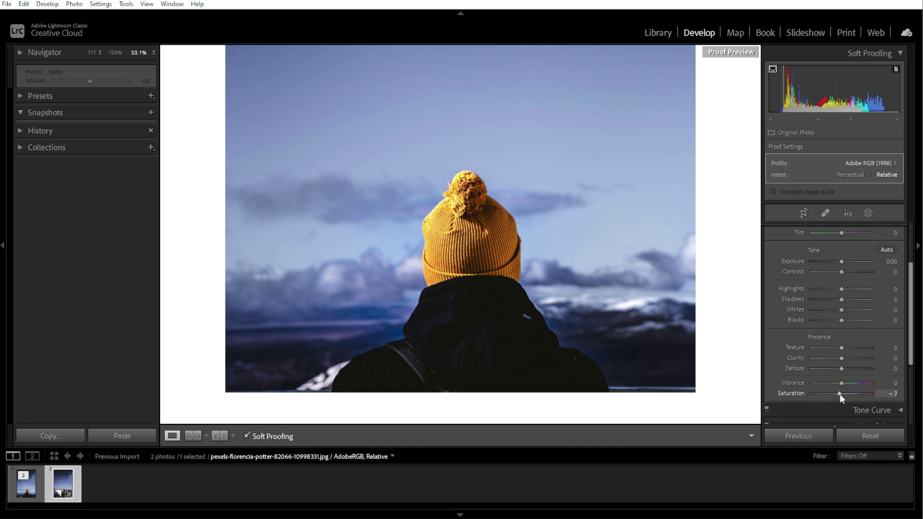
left_click_drag(844, 264, 843, 263)
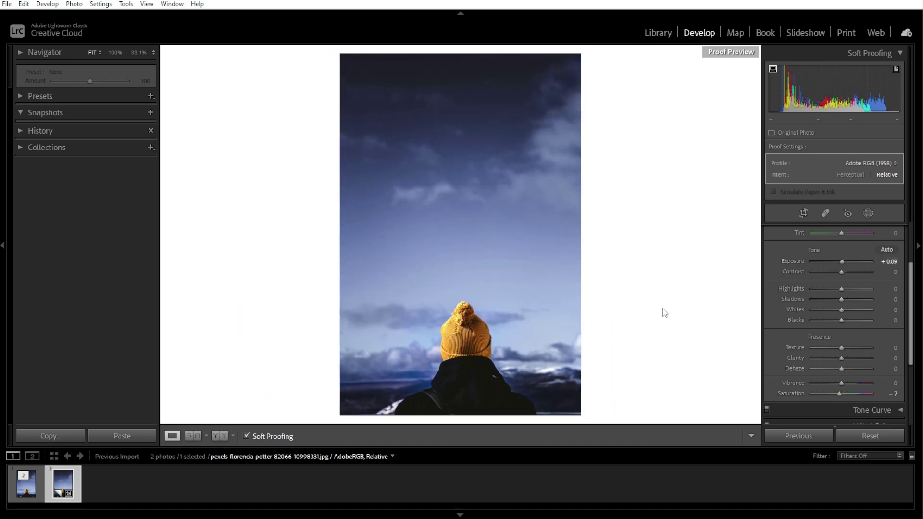
Compare the current and proof versions side by side, then export the proof copy as a quality-100 sRGB JPEG.
key("y")
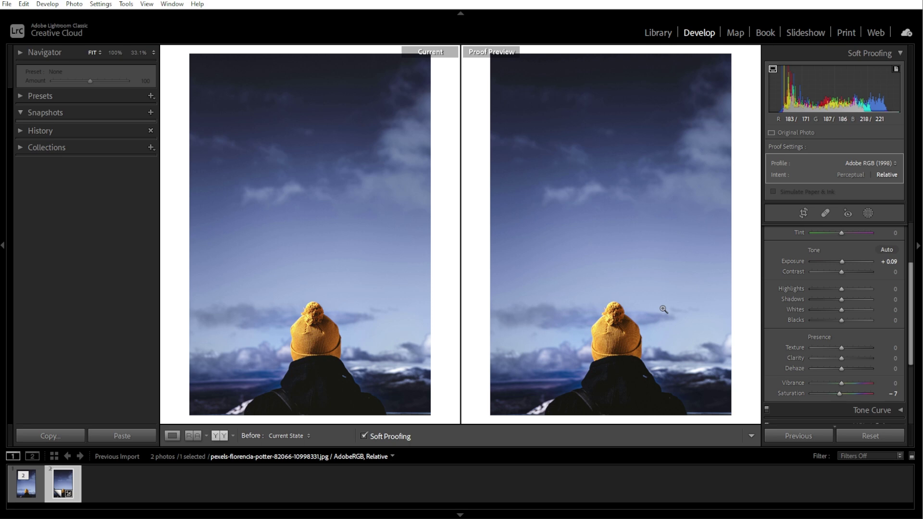
left_click(7, 5)
left_click(32, 151)
left_click_drag(667, 192, 668, 274)
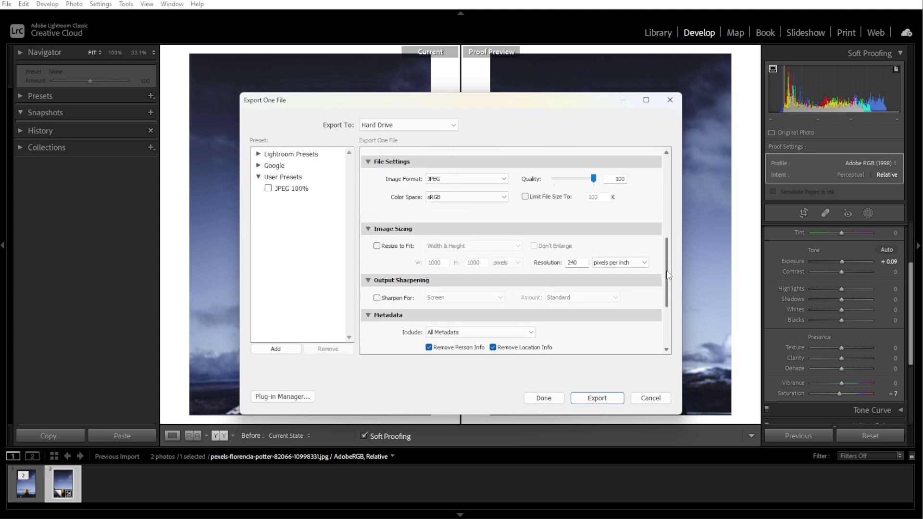
left_click(456, 200)
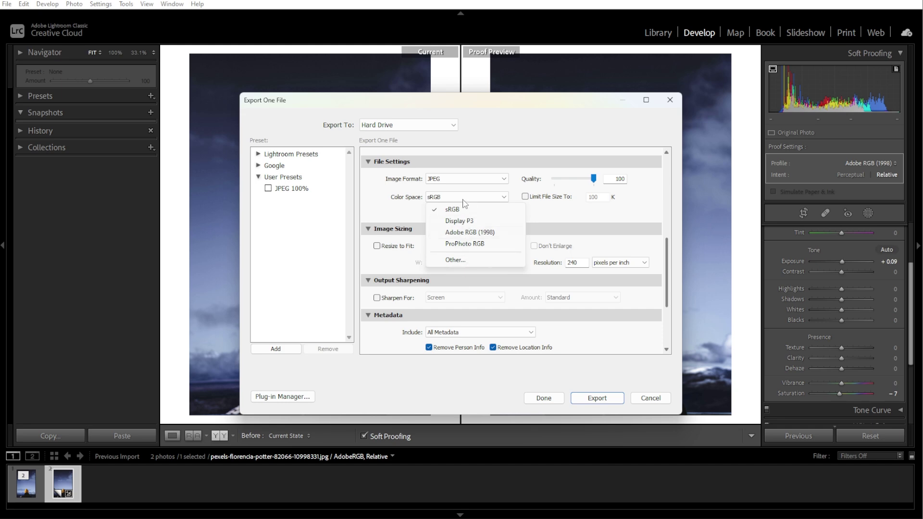
left_click(592, 217)
left_click(598, 398)
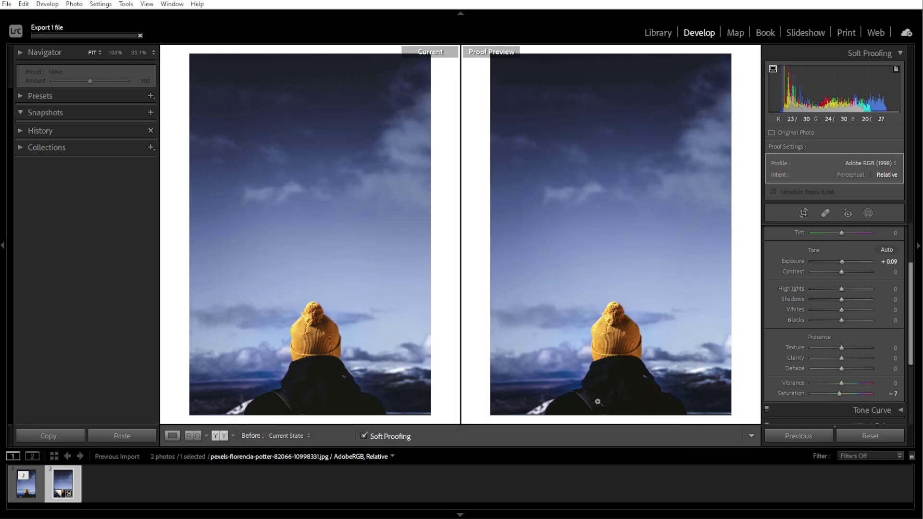